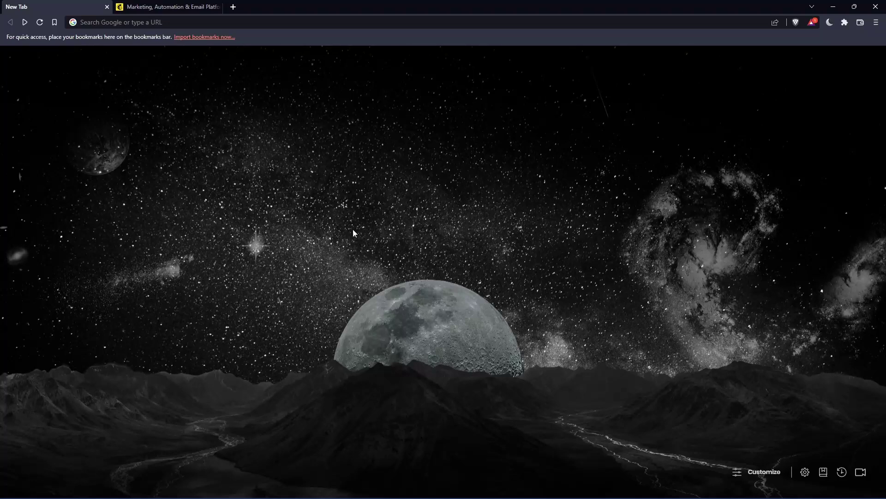
Enter mailchimp.com in the address bar and switch to the already-open Mailchimp tab.
{"action": "left_click", "coordinate": [186, 26]}
{"action": "type", "text": "mail"}
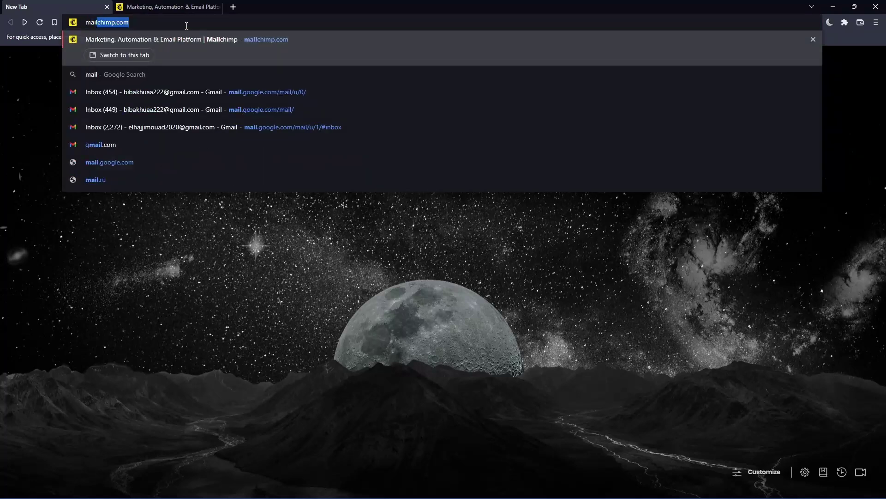
{"action": "type", "text": "chimp.com"}
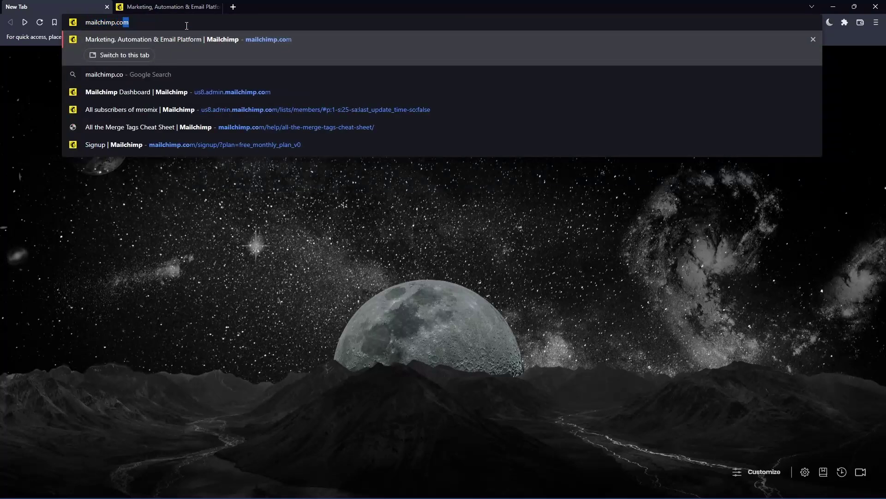
{"action": "key", "text": "ctrl+a"}
{"action": "key", "text": "Tab"}
{"action": "key", "text": "Return"}
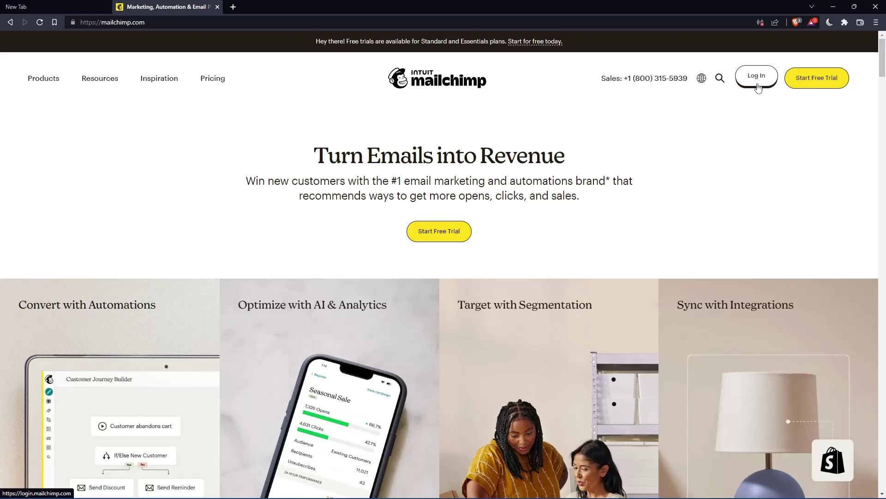
Leave the Log In page and open the full Premium/Standard/Essentials/Free plan pricing page.
{"action": "left_click", "coordinate": [757, 86]}
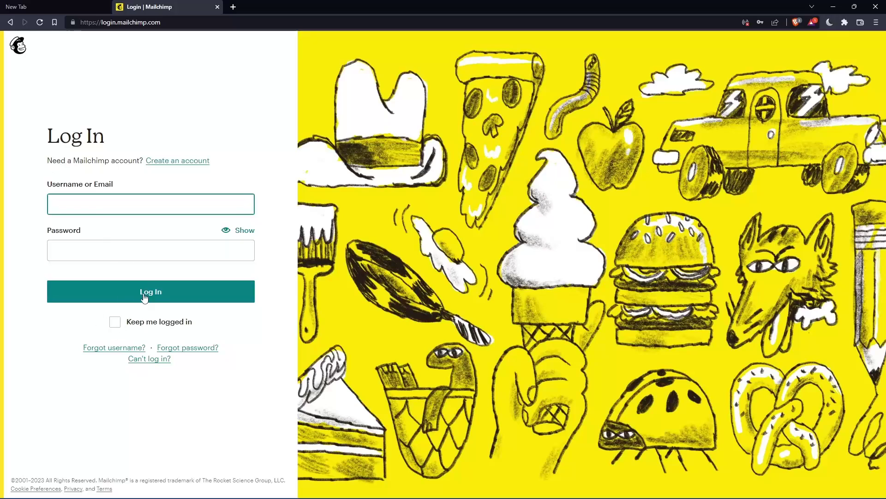
{"action": "key", "text": "alt+Left"}
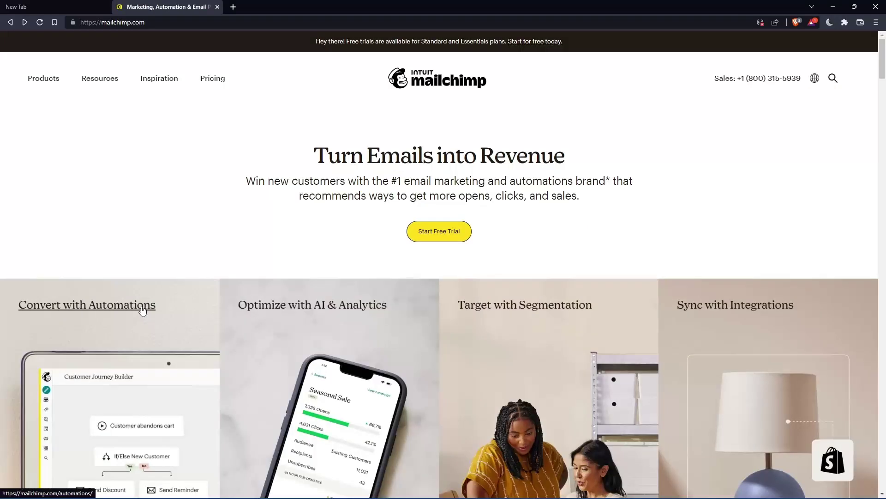
{"action": "scroll", "coordinate": [515, 216], "scroll_direction": "down", "scroll_amount": 7}
{"action": "scroll", "coordinate": [515, 216], "scroll_direction": "down", "scroll_amount": 7}
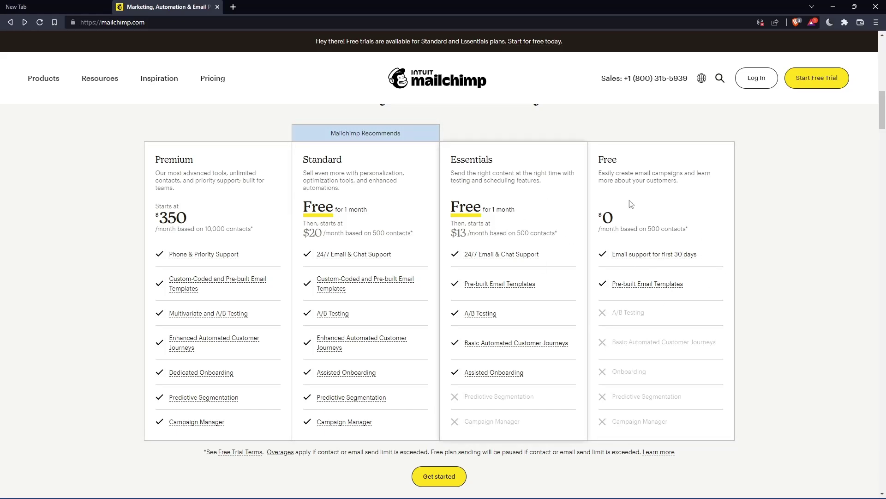
{"action": "left_click", "coordinate": [659, 183]}
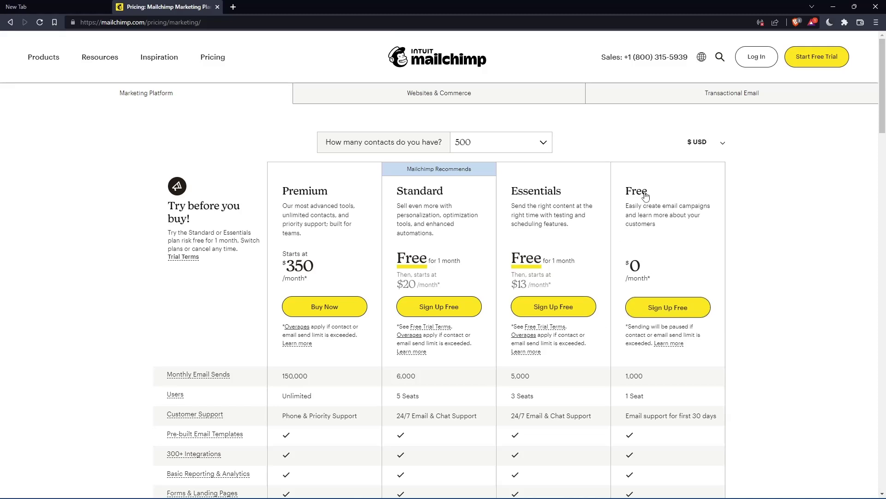
Start the Free plan signup and dismiss the saved email suggestions on the form.
{"action": "left_click", "coordinate": [672, 315]}
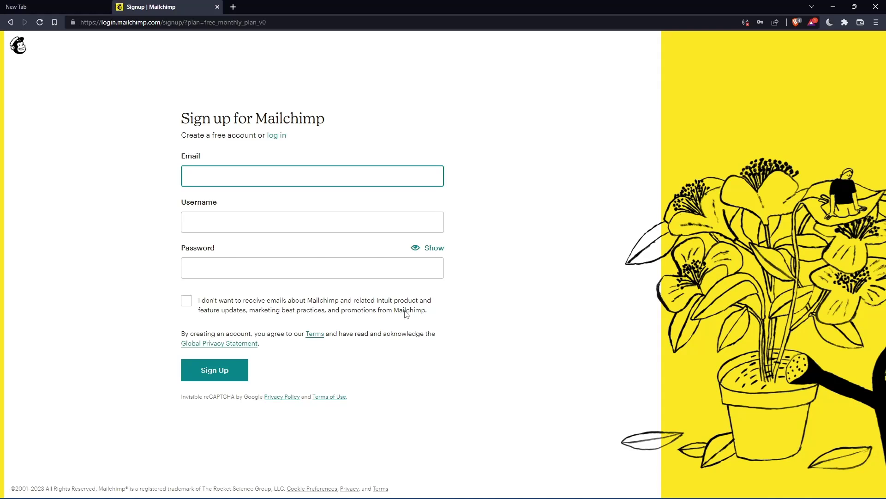
{"action": "left_click", "coordinate": [305, 180]}
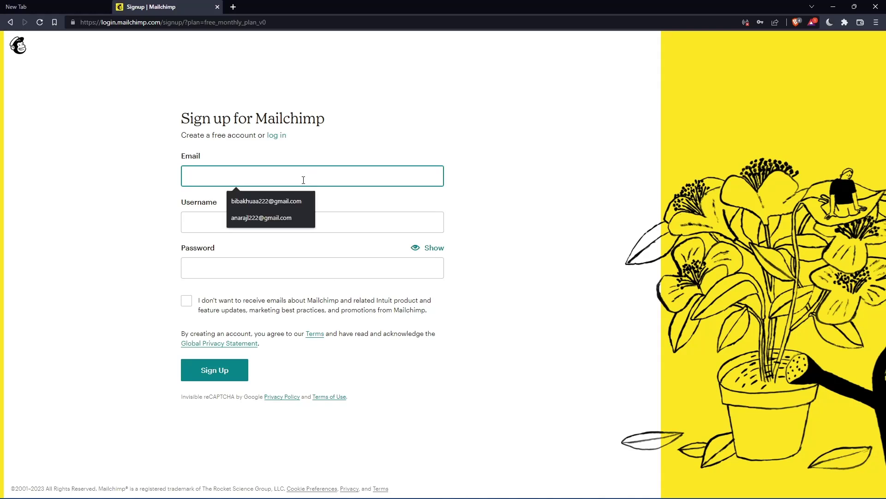
{"action": "left_click", "coordinate": [500, 154]}
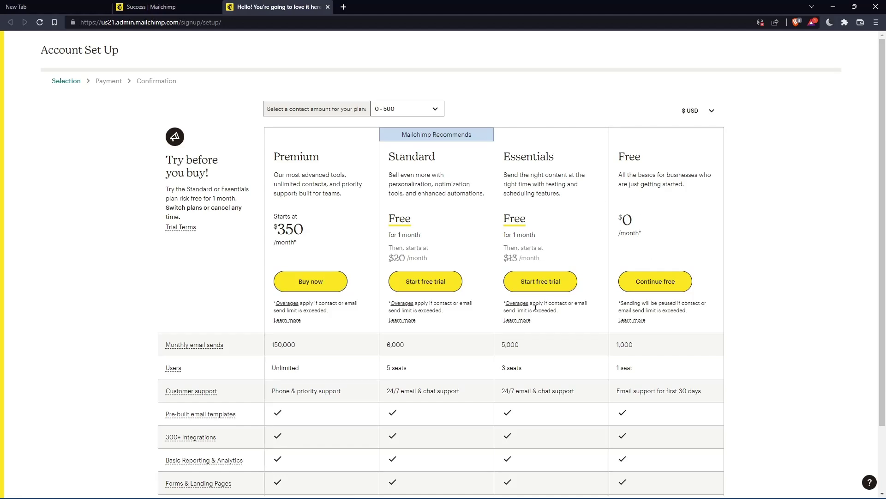
Continue on the Free plan and submit first, last and business name from saved entries.
{"action": "left_click", "coordinate": [667, 285]}
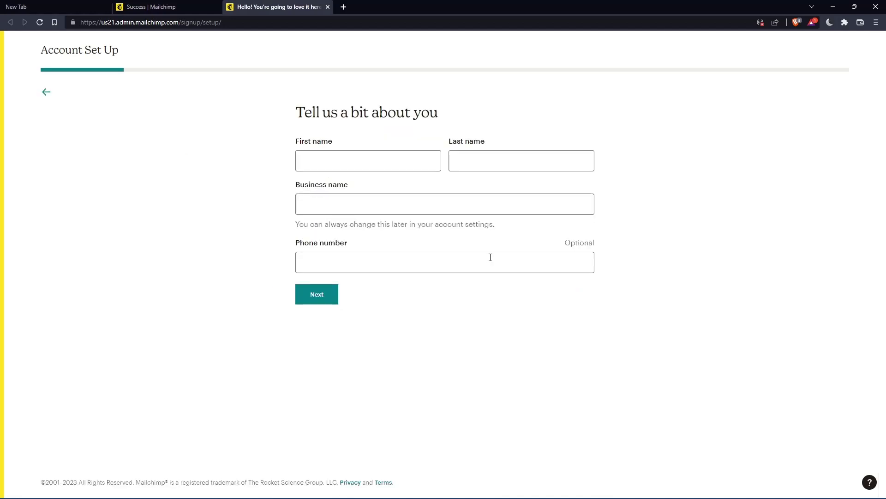
{"action": "left_click", "coordinate": [371, 157]}
{"action": "left_click", "coordinate": [488, 163]}
{"action": "left_click", "coordinate": [364, 164]}
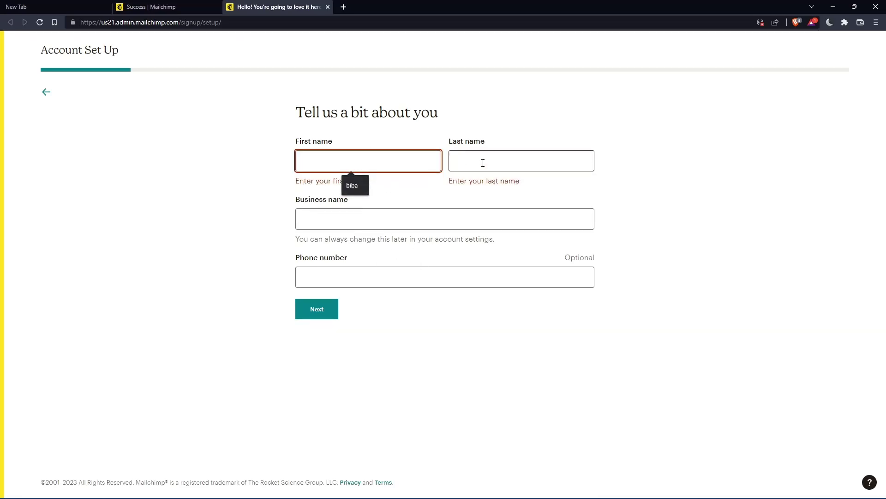
{"action": "left_click", "coordinate": [362, 187]}
{"action": "left_click", "coordinate": [502, 164]}
{"action": "left_click", "coordinate": [500, 181]}
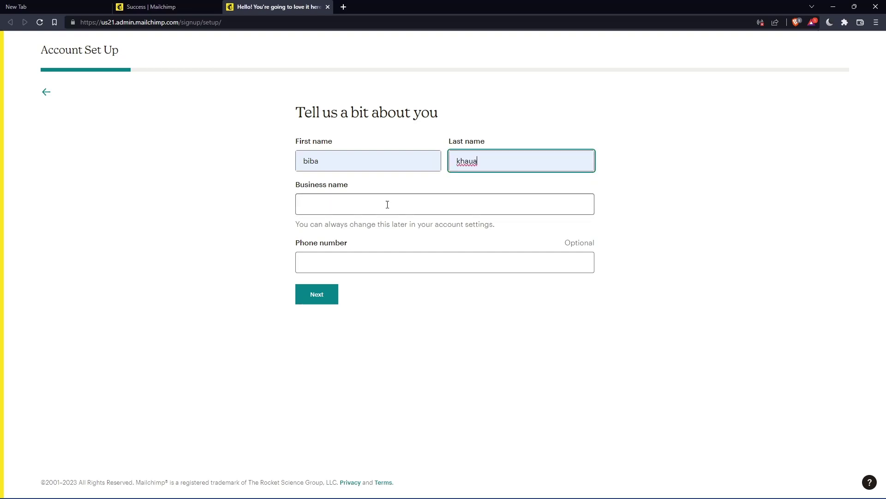
{"action": "left_click", "coordinate": [388, 204]}
{"action": "left_click", "coordinate": [359, 245]}
{"action": "key", "text": "BackSpace"}
{"action": "key", "text": "BackSpace"}
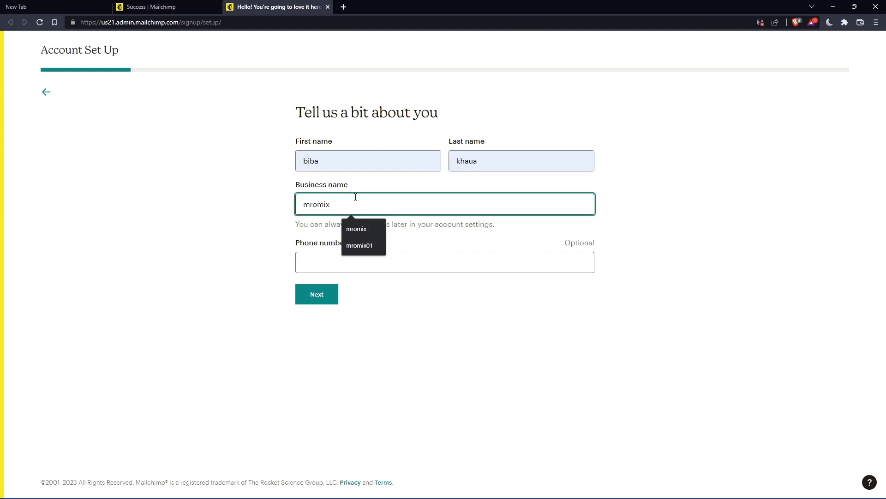
{"action": "type", "text": "0"}
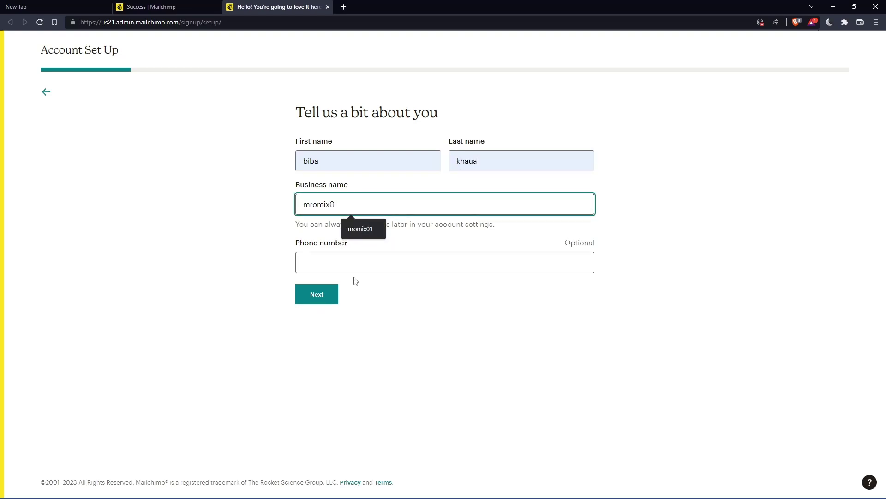
{"action": "left_click", "coordinate": [326, 295]}
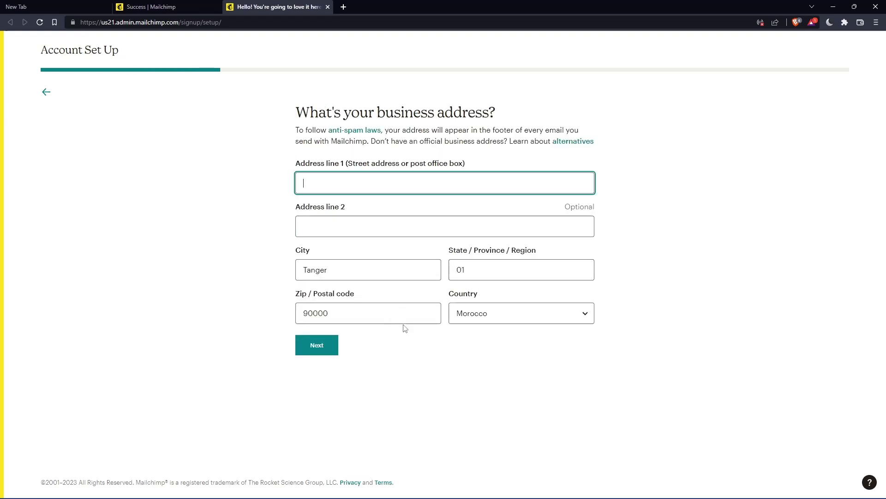
Autofill the business address from the saved address and submit it.
{"action": "key", "text": "Down"}
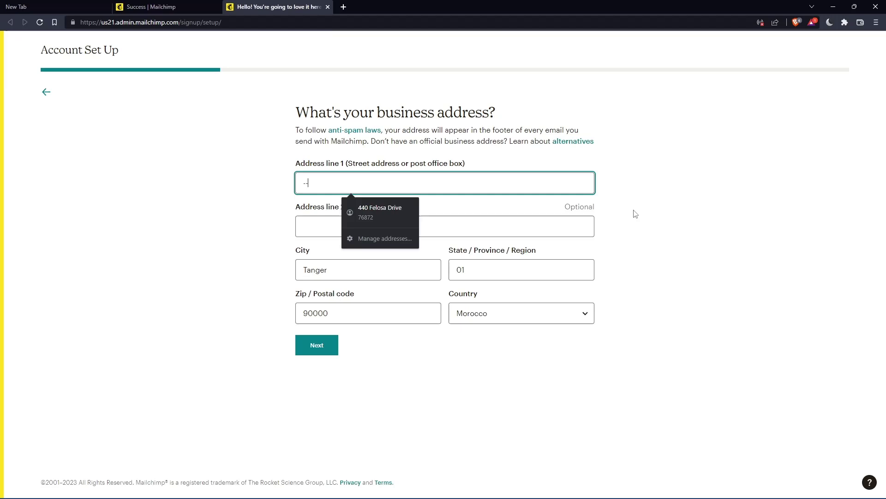
{"action": "left_click", "coordinate": [366, 215]}
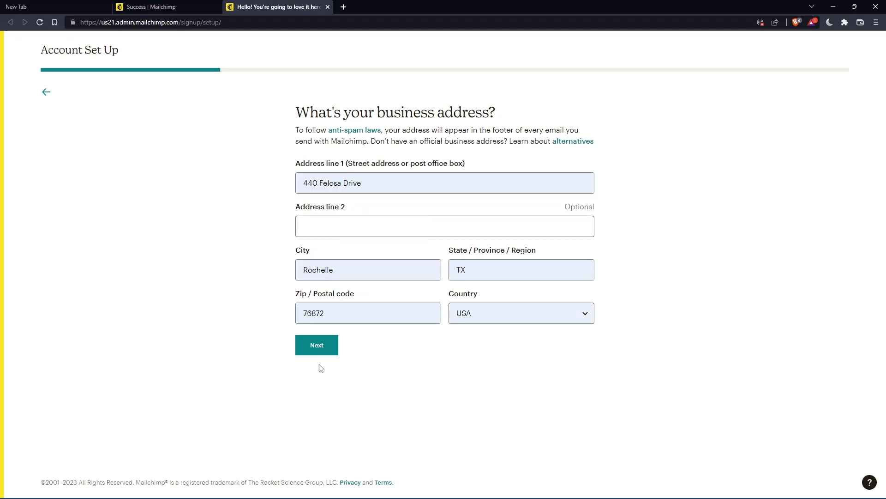
{"action": "left_click", "coordinate": [309, 344]}
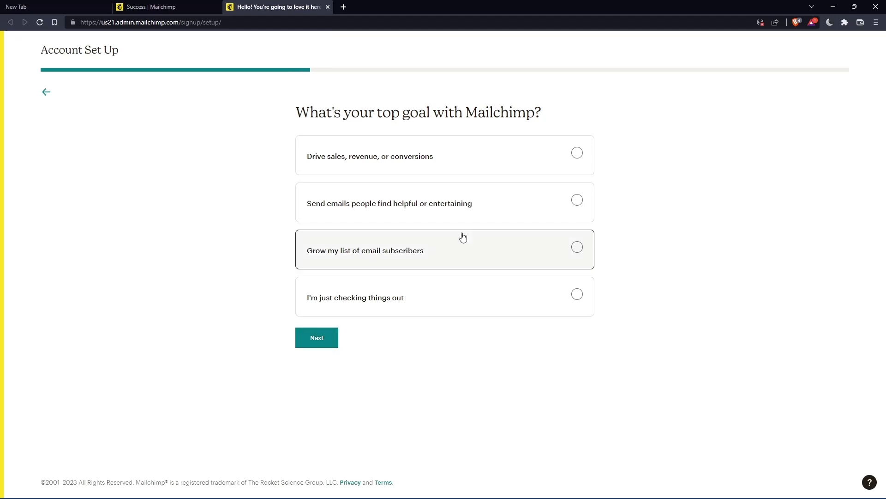
Choose 'I'm just checking things out' as the top goal and skip the subscriber count question.
{"action": "left_click", "coordinate": [303, 343]}
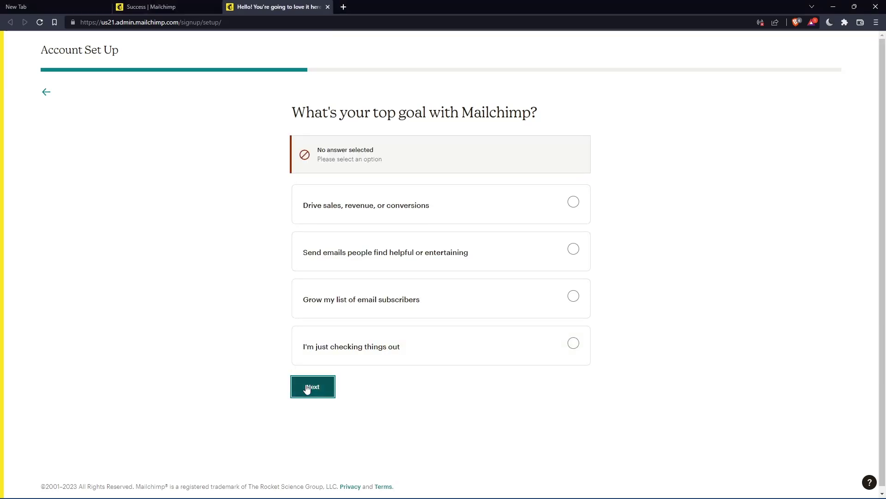
{"action": "left_click", "coordinate": [483, 363]}
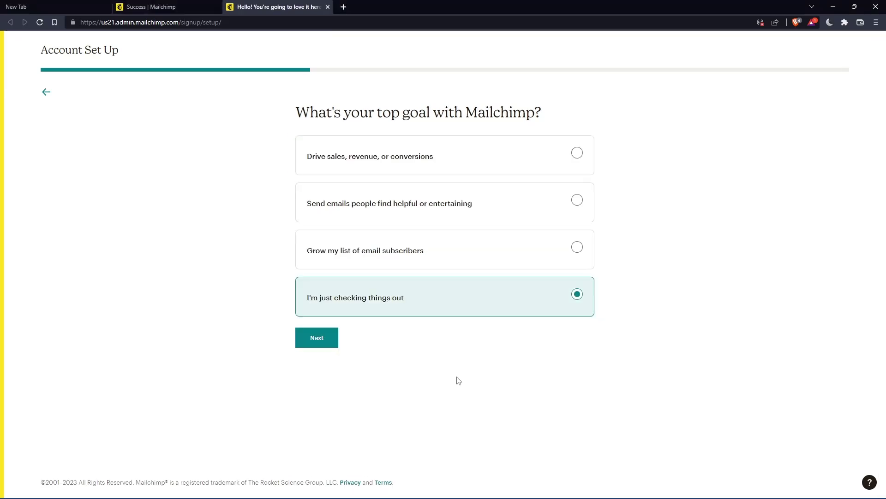
{"action": "left_click", "coordinate": [326, 339]}
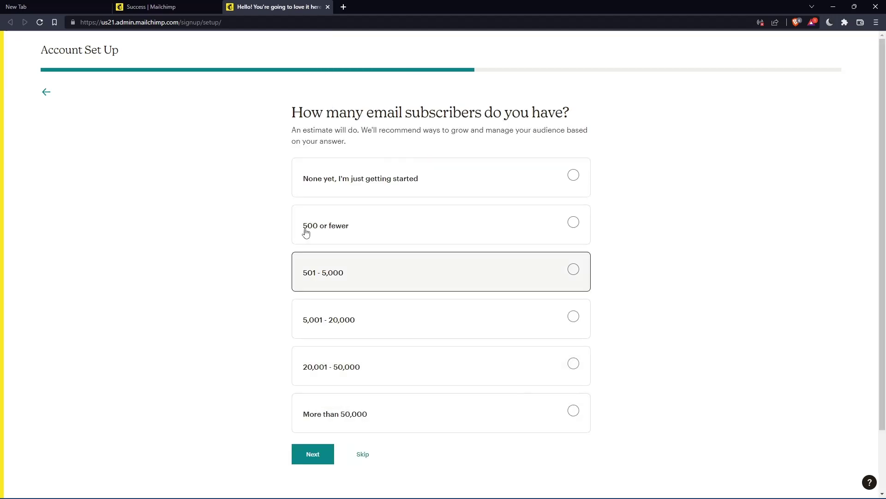
{"action": "left_click", "coordinate": [364, 454]}
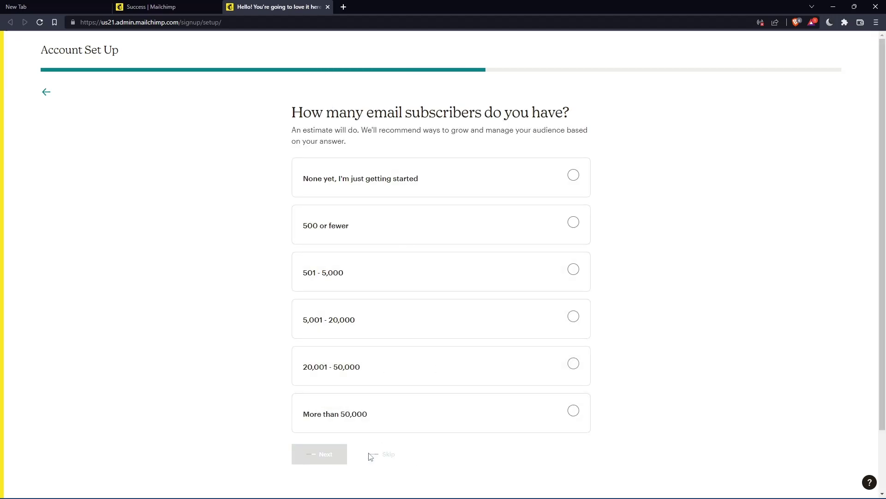
{"action": "left_click", "coordinate": [364, 348]}
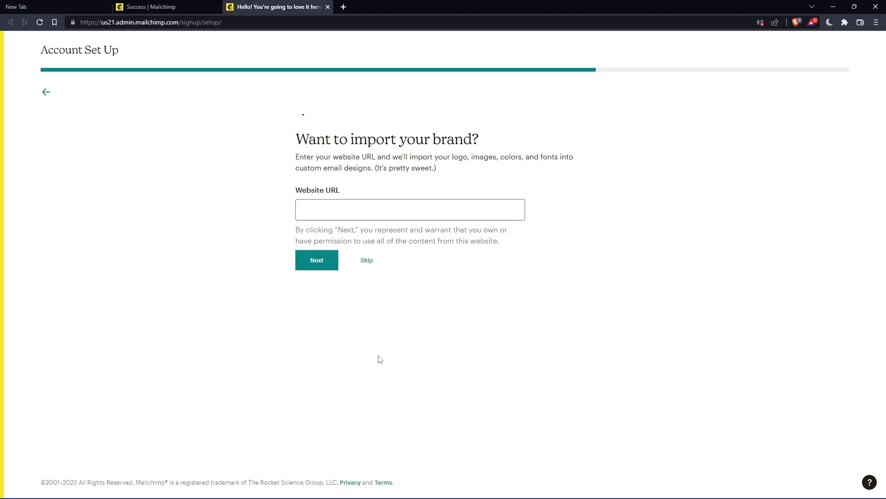
Skip the brand import, finish without email subscriptions, and enter the account dashboard.
{"action": "left_click", "coordinate": [367, 260]}
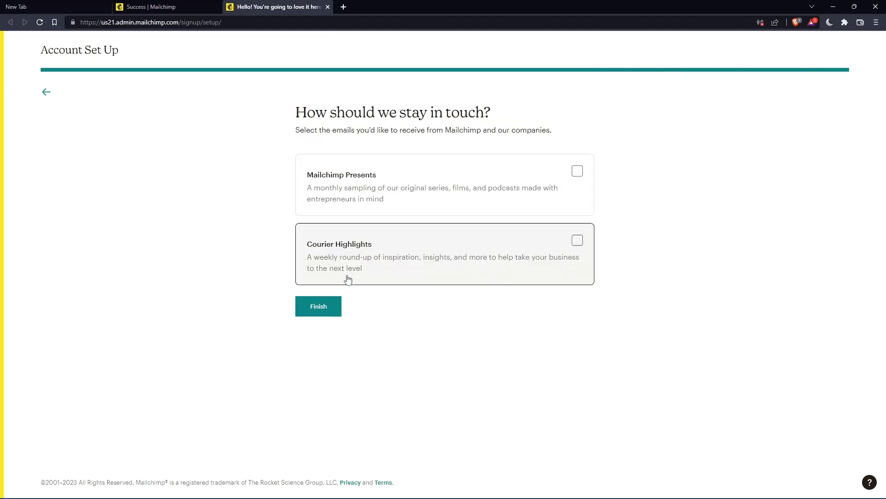
{"action": "left_click", "coordinate": [323, 308]}
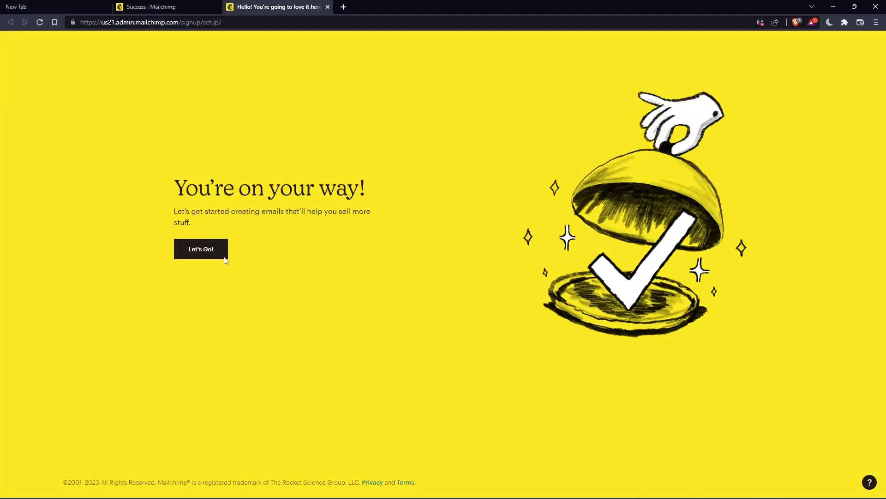
{"action": "left_click", "coordinate": [209, 245]}
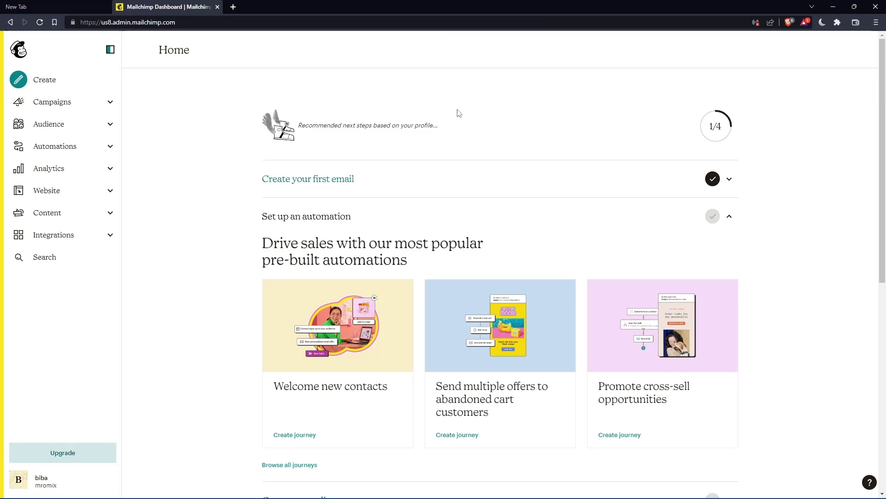
Search help articles for 'api key' and open the About API Keys result.
{"action": "left_click", "coordinate": [67, 260]}
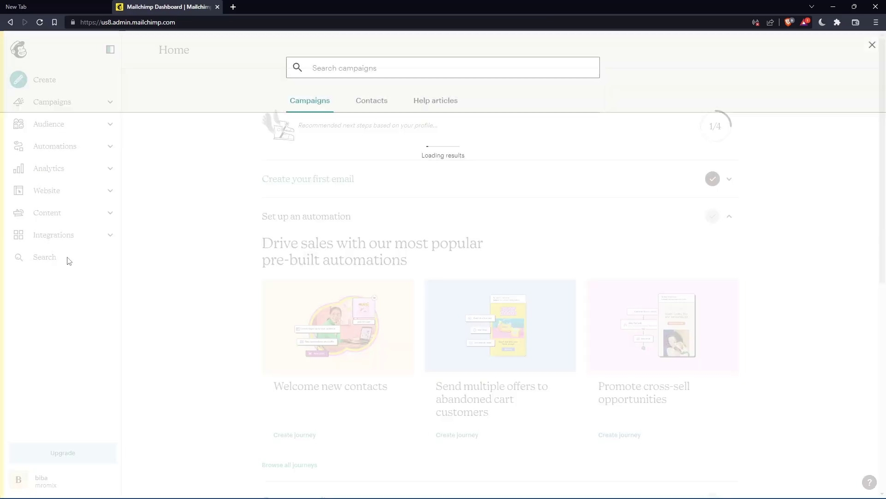
{"action": "left_click", "coordinate": [436, 102]}
{"action": "left_click", "coordinate": [377, 69]}
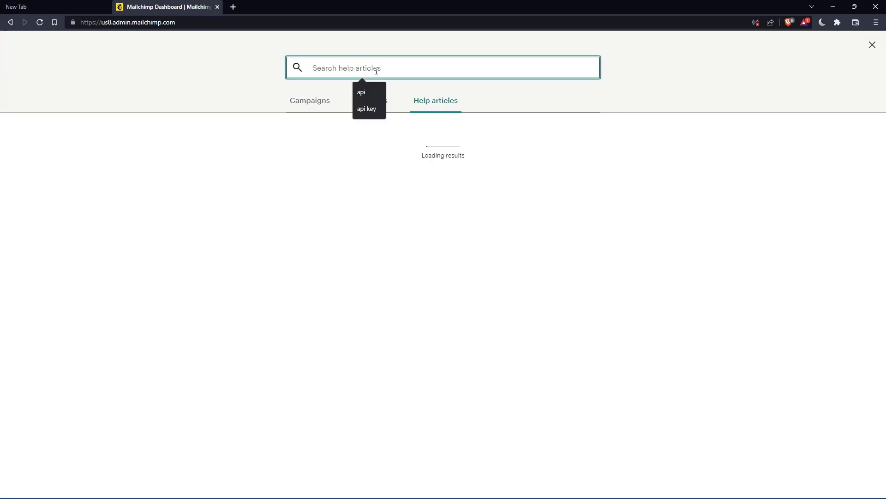
{"action": "type", "text": "api key"}
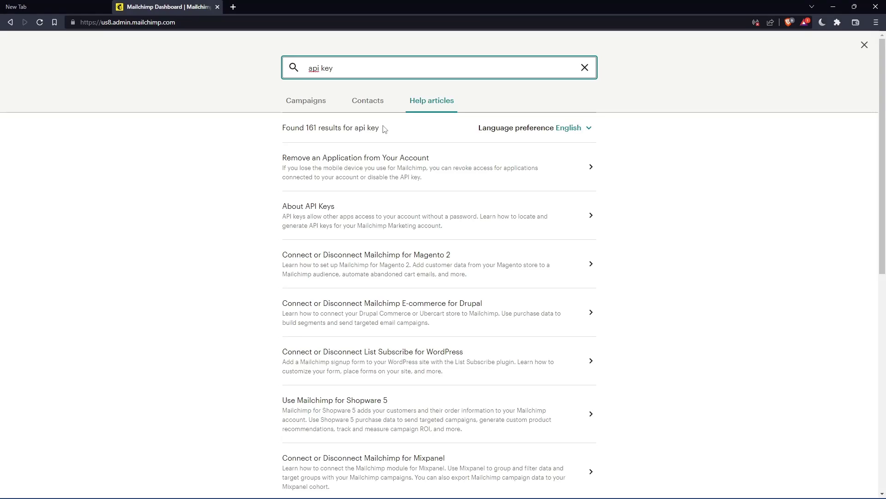
{"action": "left_click", "coordinate": [384, 215]}
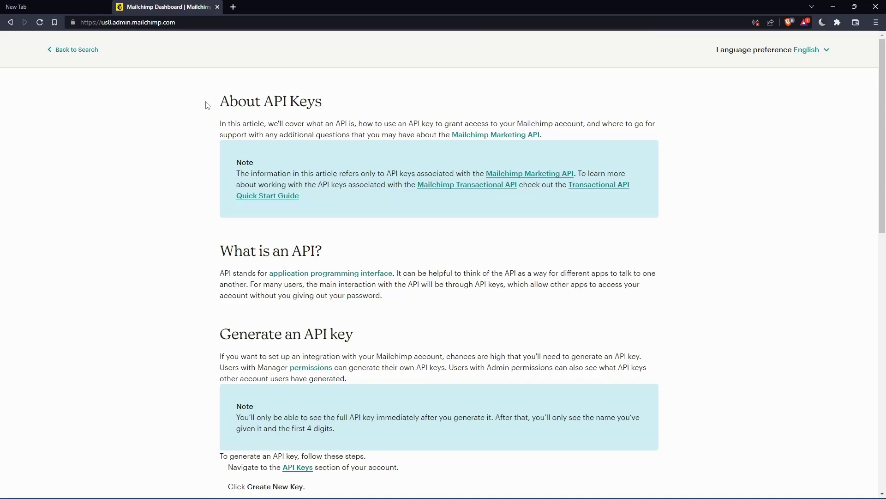
Scroll through the API keys article to the Generate an API key section, closing DevTools.
{"action": "mouse_move", "coordinate": [207, 103]}
{"action": "left_mouse_down"}
{"action": "mouse_move", "coordinate": [330, 336]}
{"action": "mouse_move", "coordinate": [328, 469]}
{"action": "left_mouse_up"}
{"action": "scroll", "coordinate": [273, 268], "scroll_direction": "down", "scroll_amount": 15}
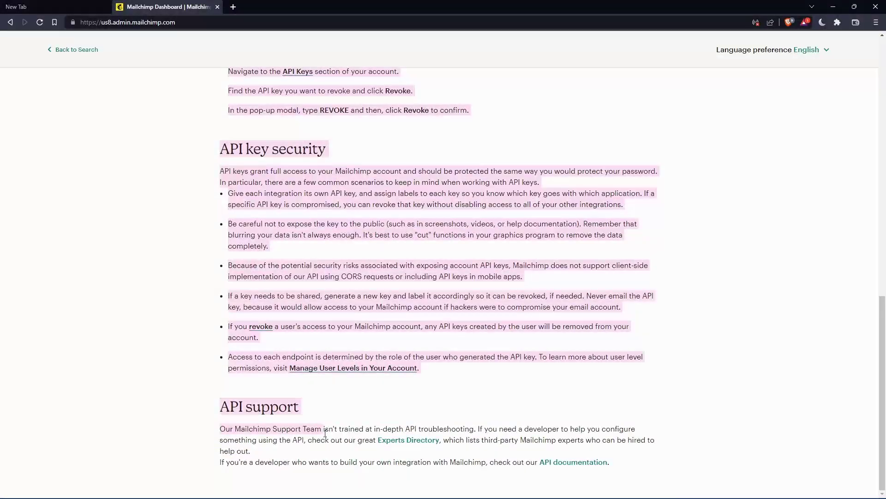
{"action": "right_click", "coordinate": [328, 469]}
{"action": "left_click", "coordinate": [341, 469]}
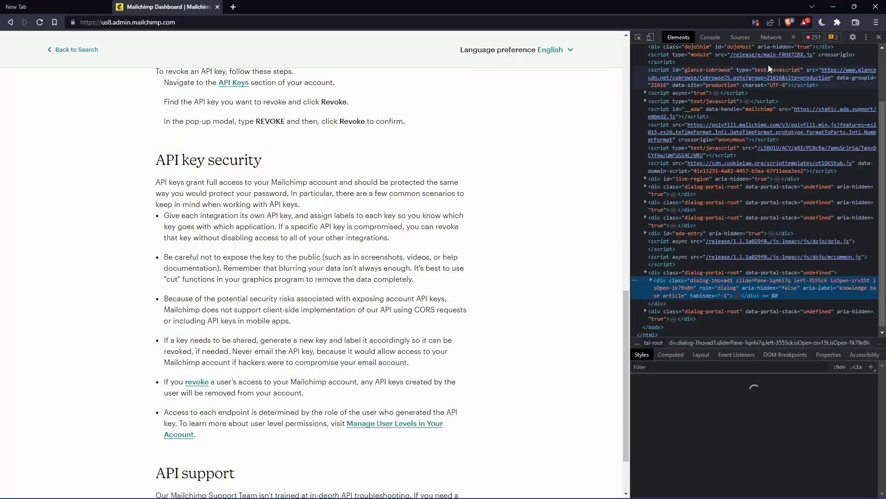
{"action": "left_click", "coordinate": [879, 37]}
{"action": "scroll", "coordinate": [417, 201], "scroll_direction": "up", "scroll_amount": 10}
{"action": "scroll", "coordinate": [417, 202], "scroll_direction": "up", "scroll_amount": 4}
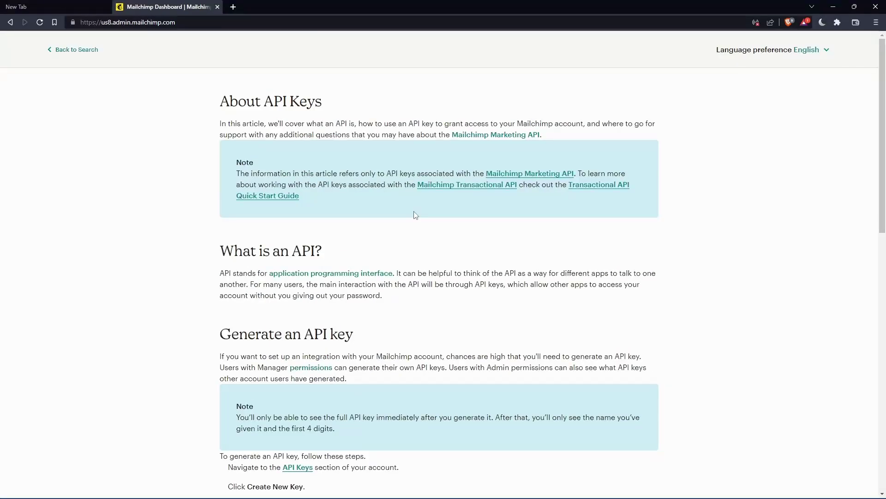
{"action": "scroll", "coordinate": [415, 215], "scroll_direction": "down", "scroll_amount": 2}
{"action": "scroll", "coordinate": [360, 199], "scroll_direction": "down", "scroll_amount": 2}
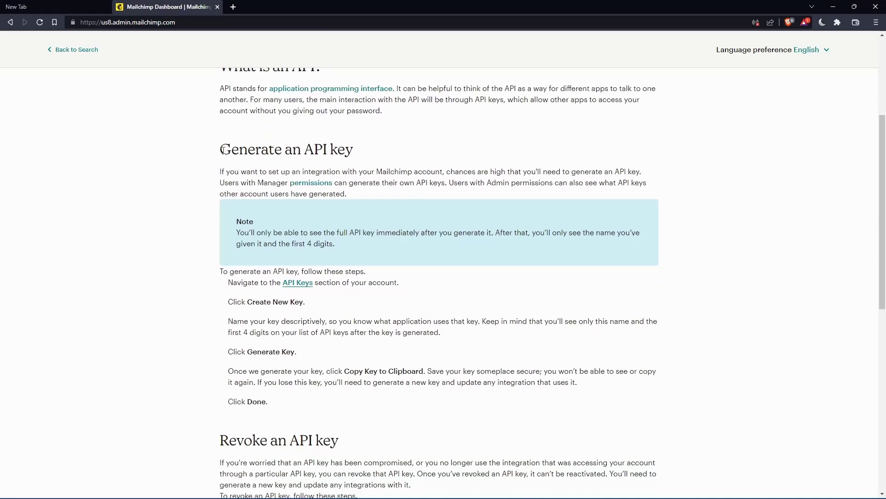
{"action": "left_click_drag", "start_coordinate": [220, 149], "coordinate": [355, 157]}
{"action": "left_click", "coordinate": [428, 288]}
Follow the article's API Keys link, returning after the block page and retrying.
{"action": "left_click", "coordinate": [296, 283]}
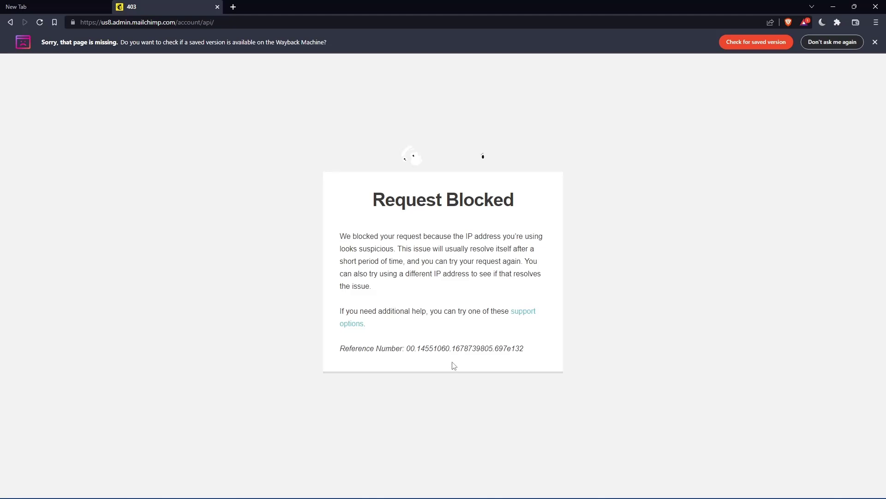
{"action": "key", "text": "alt+Left"}
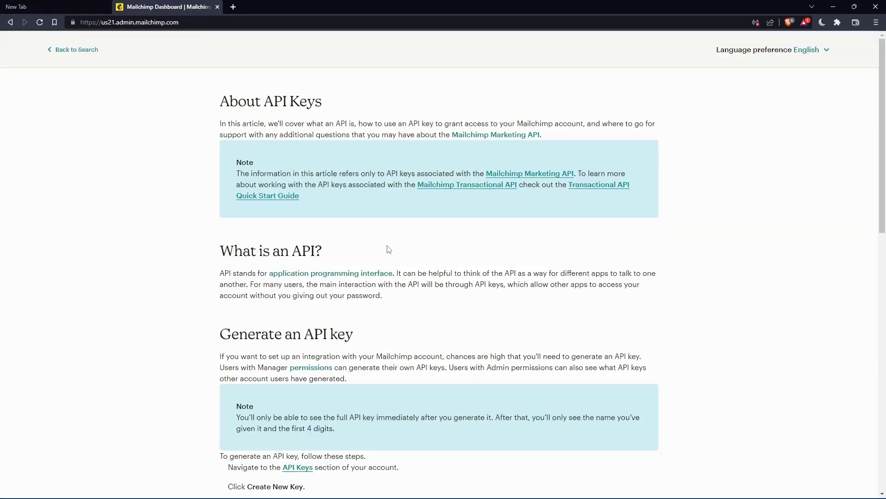
{"action": "scroll", "coordinate": [389, 250], "scroll_direction": "down", "scroll_amount": 2}
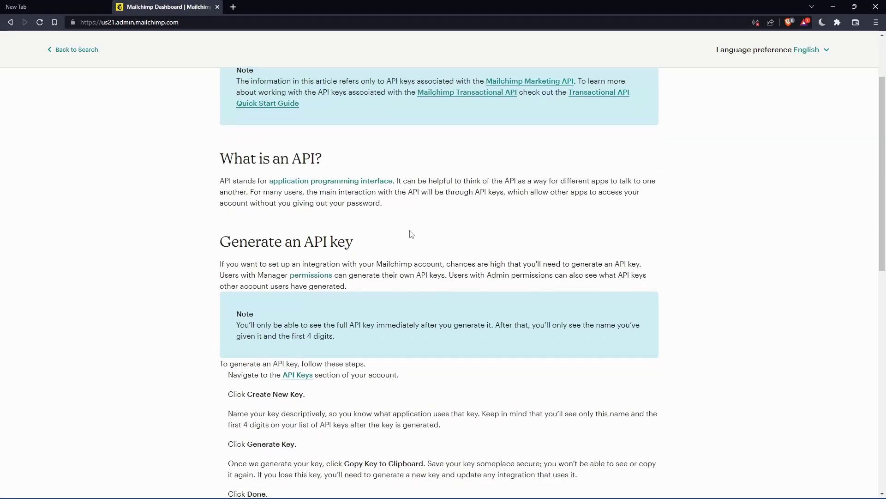
{"action": "left_click", "coordinate": [294, 381]}
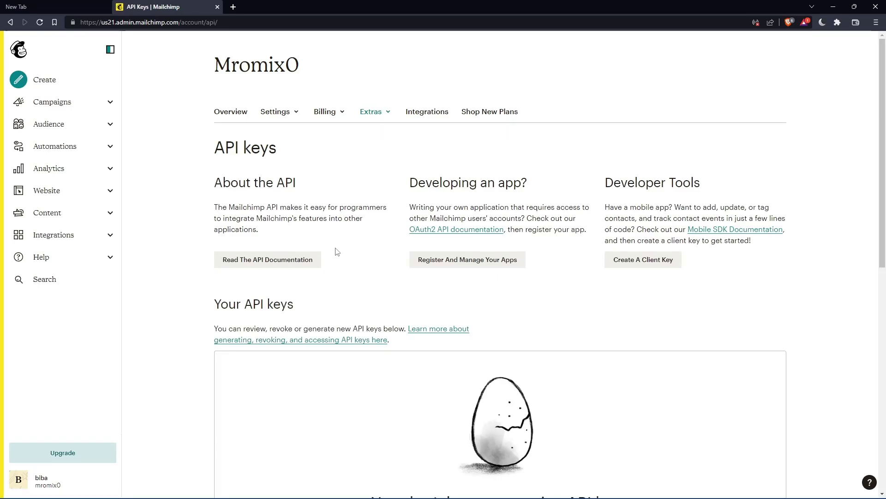
{"action": "scroll", "coordinate": [338, 252], "scroll_direction": "down", "scroll_amount": 4}
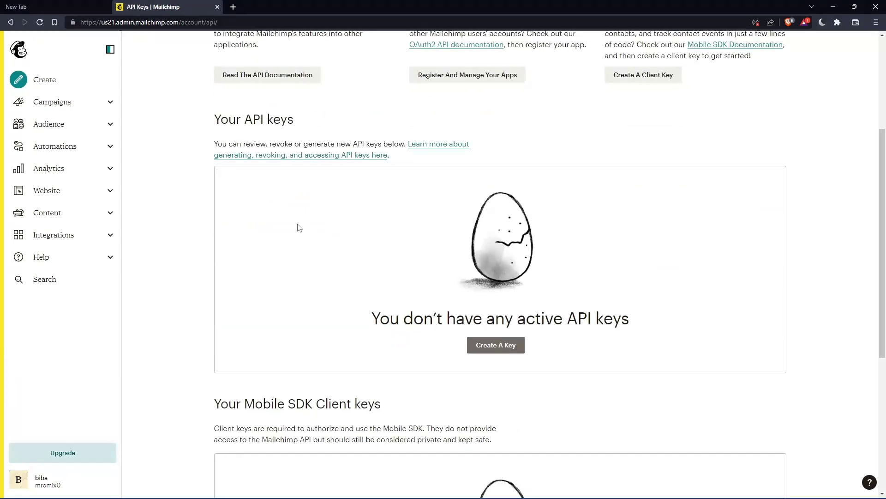
{"action": "left_click_drag", "start_coordinate": [305, 122], "coordinate": [214, 121]}
{"action": "left_click", "coordinate": [272, 216]}
{"action": "left_click", "coordinate": [493, 347]}
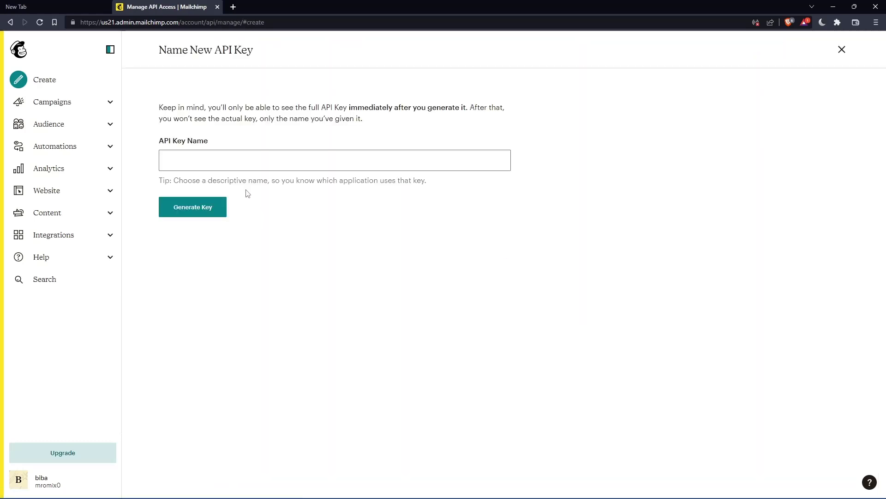
{"action": "left_click", "coordinate": [227, 162]}
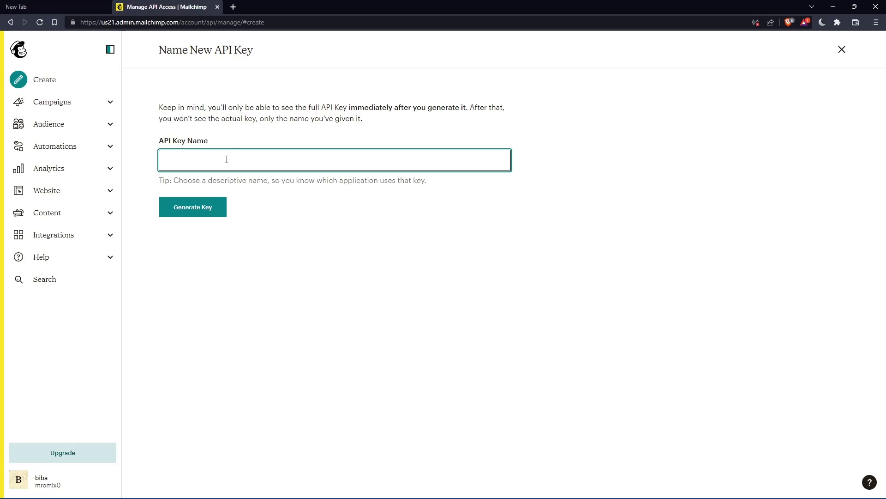
{"action": "left_click", "coordinate": [170, 179]}
{"action": "key", "text": "shift+Tab"}
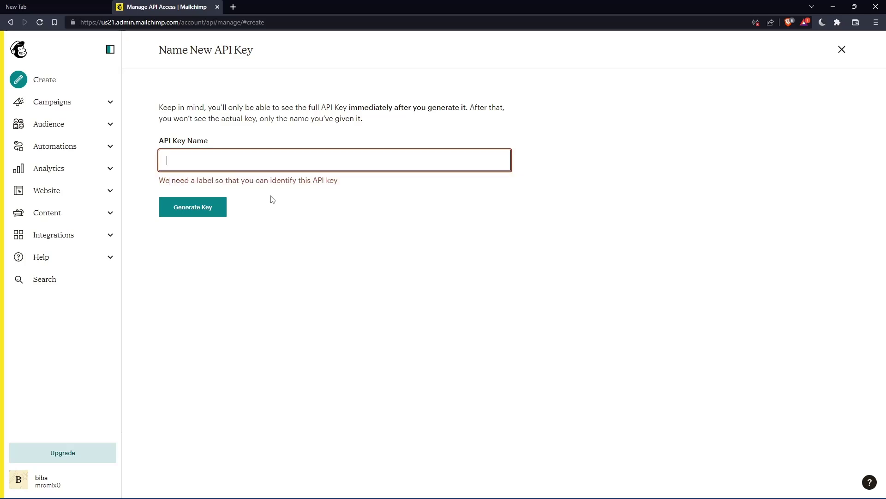
{"action": "type", "text": "----"}
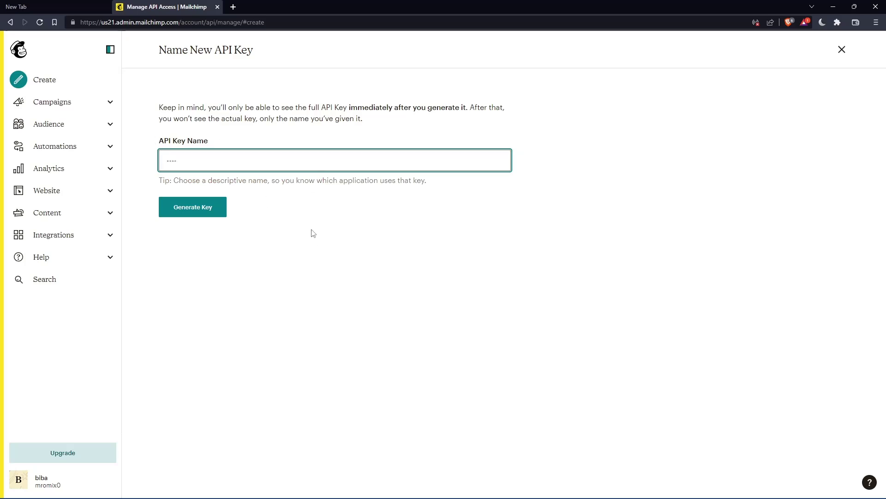
{"action": "key", "text": "BackSpace"}
{"action": "key", "text": "BackSpace"}
{"action": "key", "text": "BackSpace"}
{"action": "type", "text": "-"}
{"action": "key", "text": "BackSpace"}
{"action": "key", "text": "BackSpace"}
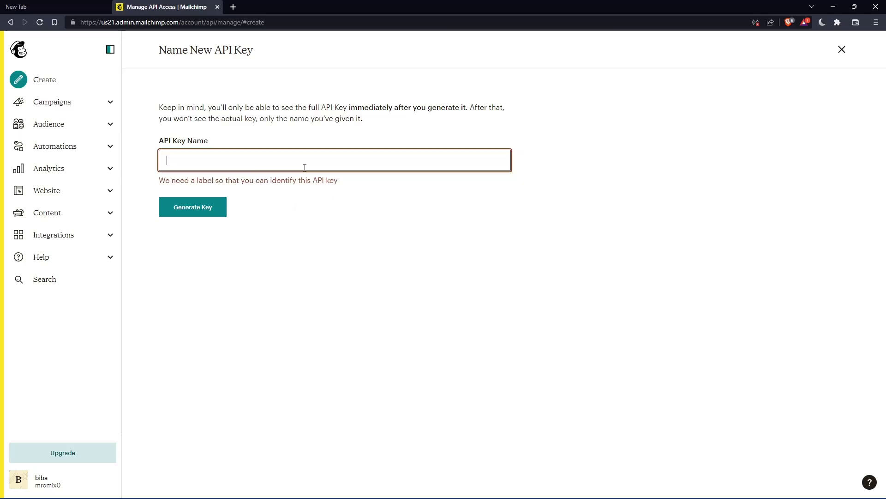
{"action": "left_click", "coordinate": [290, 209]}
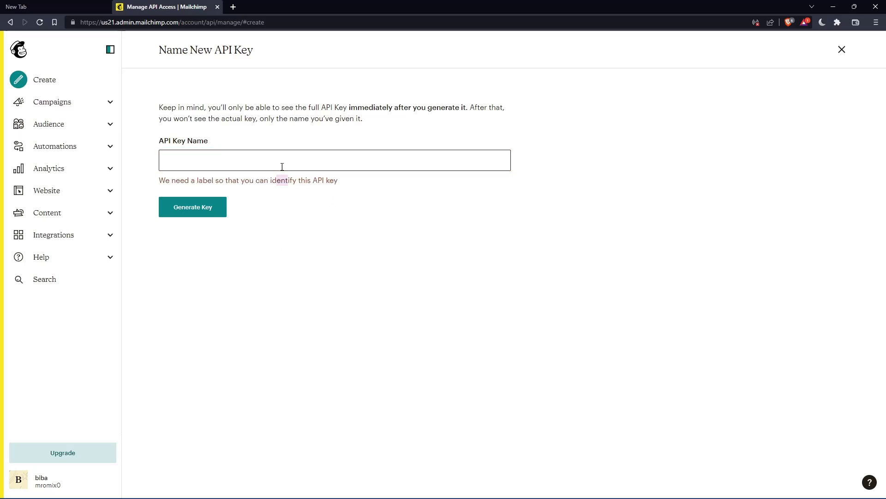
{"action": "left_click", "coordinate": [202, 204]}
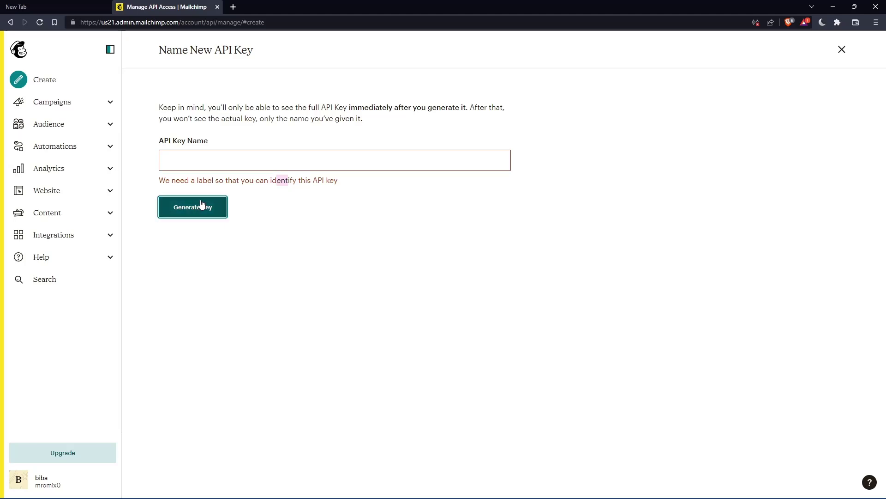